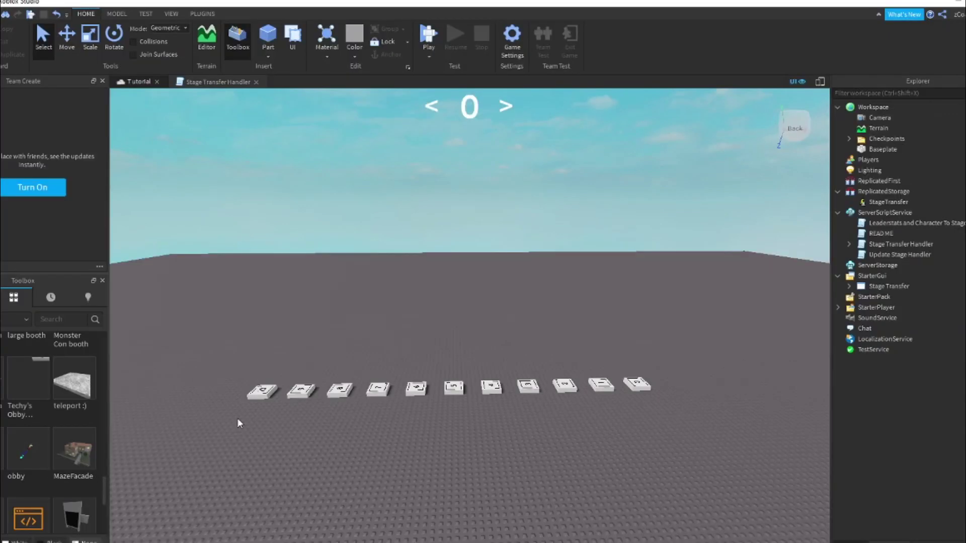
Add a RemoteEvent to ReplicatedStorage and rename it SkipStage
click(923, 192)
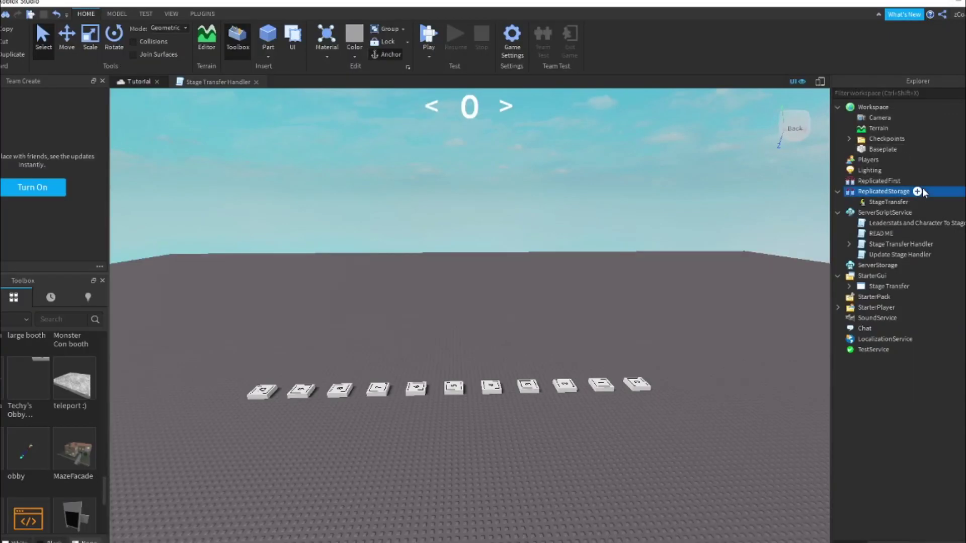
click(917, 192)
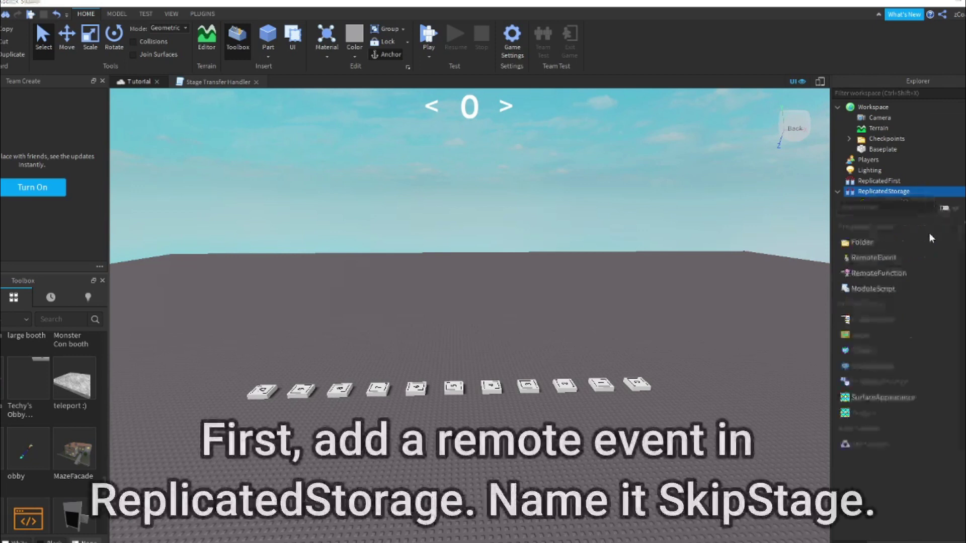
click(905, 262)
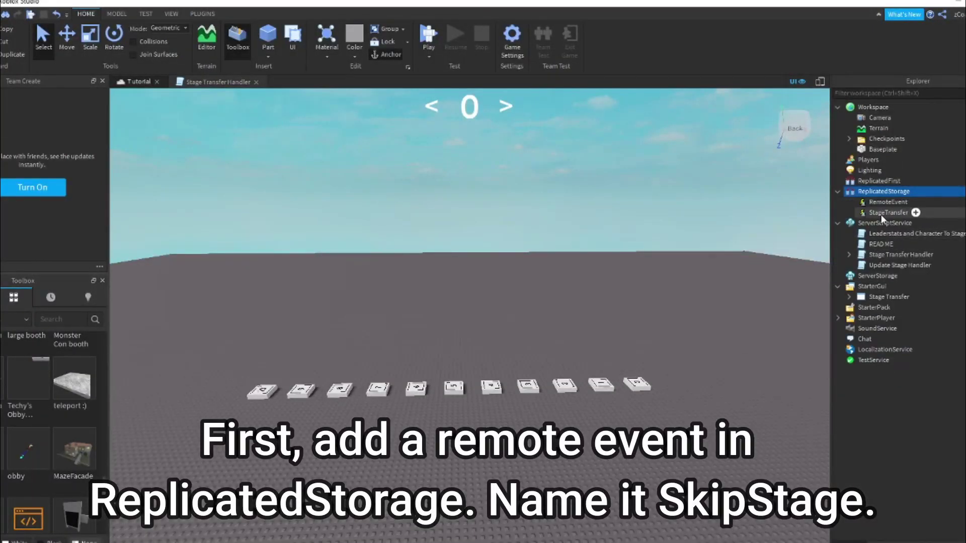
click(891, 212)
click(891, 204)
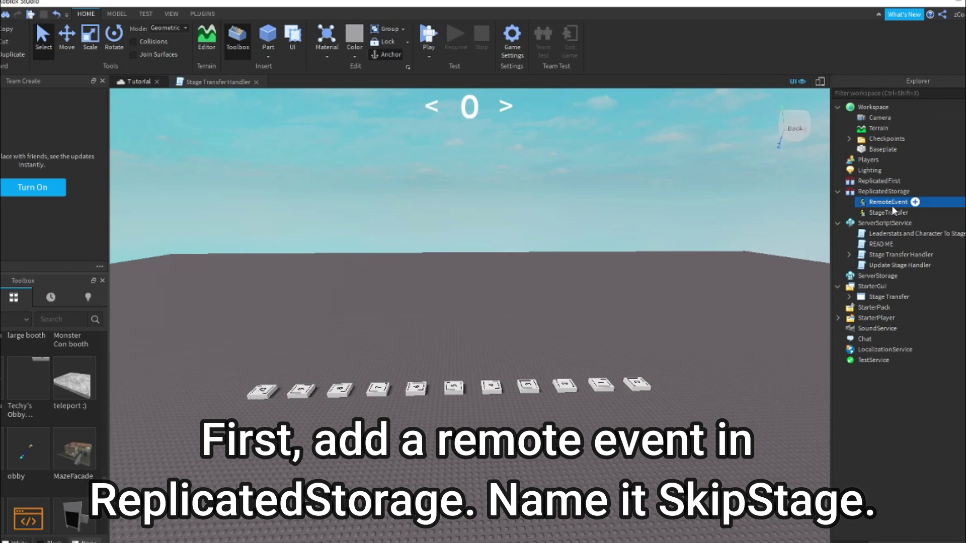
right_click(893, 204)
click(910, 274)
text(s)
key(BackSpace)
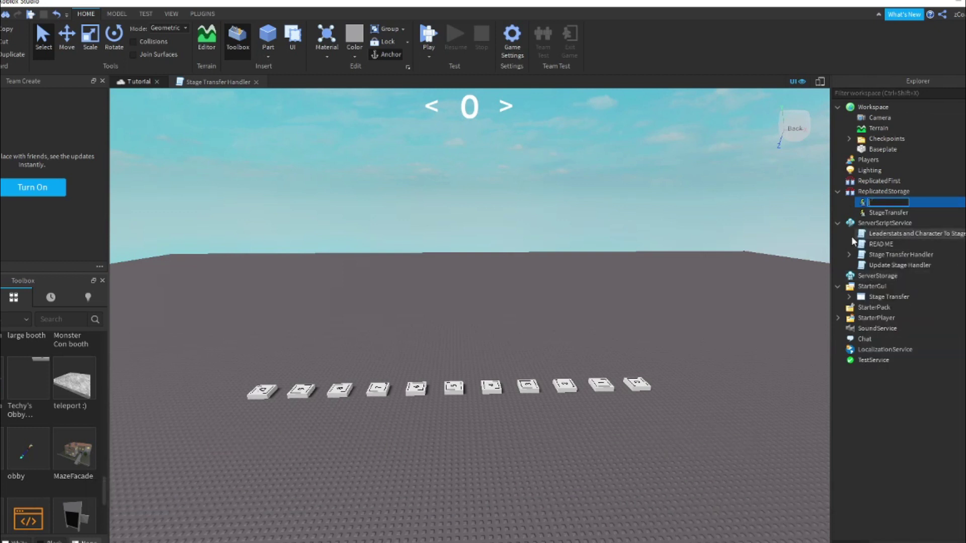
text(SkipStage)
key(Return)
Add a Script to ServerScriptService and rename it ServerSkipHandler
click(920, 223)
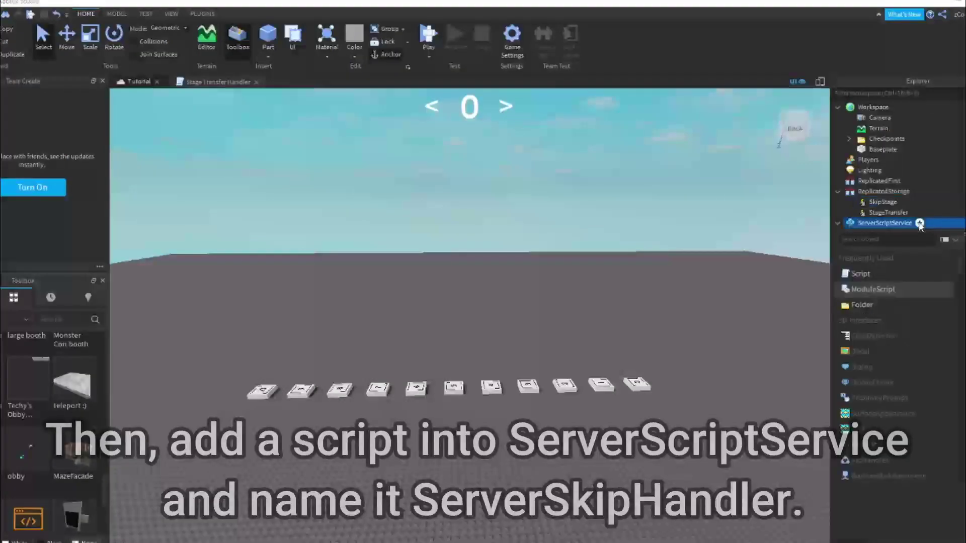
click(857, 274)
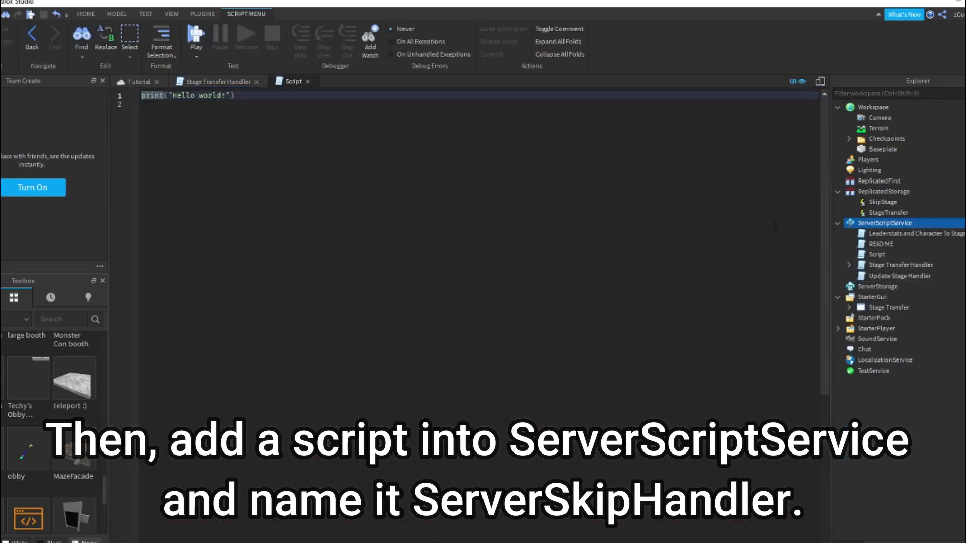
right_click(879, 256)
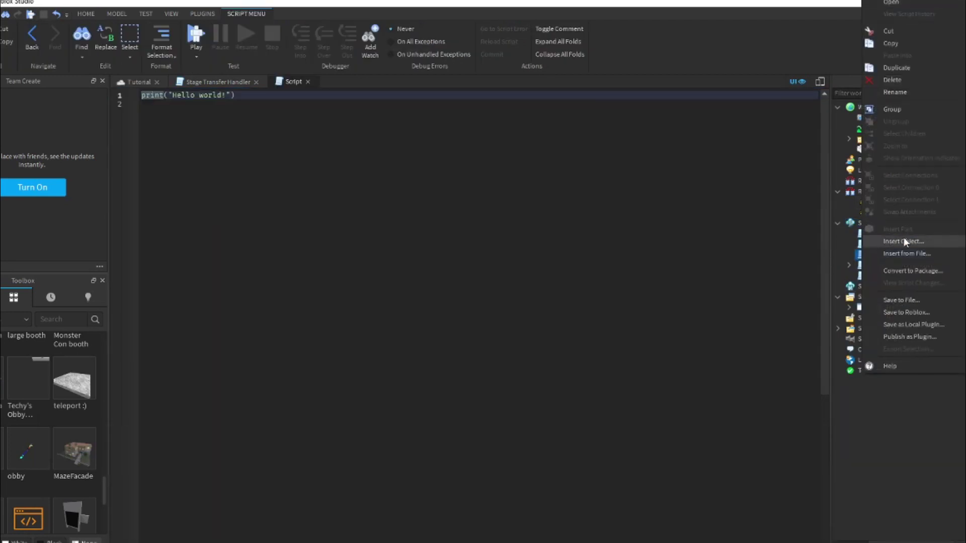
click(890, 98)
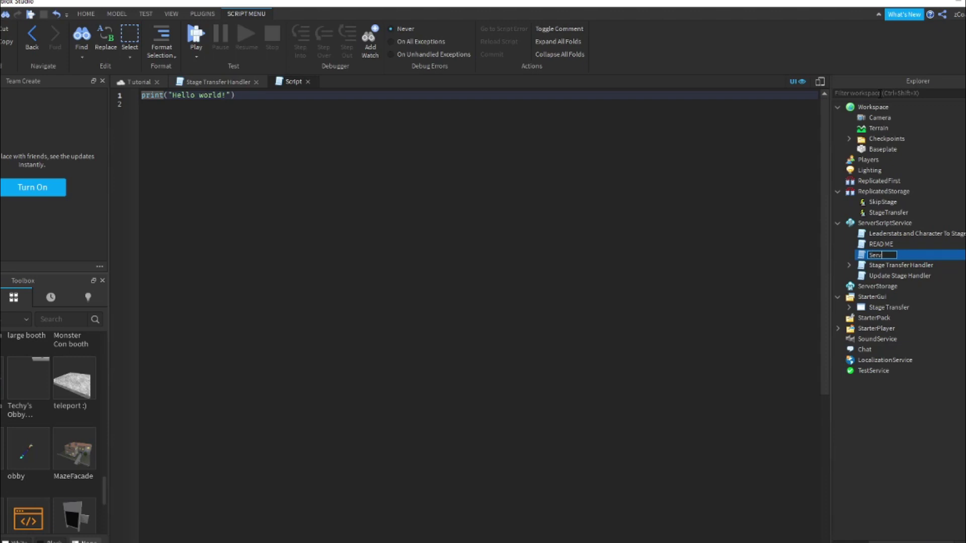
text(ServerSkipHandler)
key(Return)
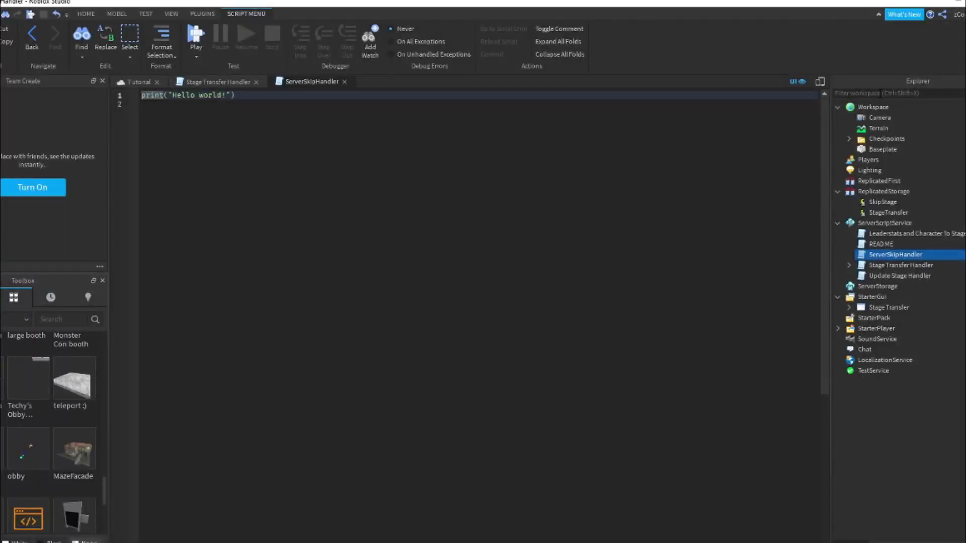
Replace the default code with a SkipStage OnServerEvent handler that adds 1 to Stage and moves the Torso to that stage plus Vector3.new(0, 5, 0)
key(ctrl+a)
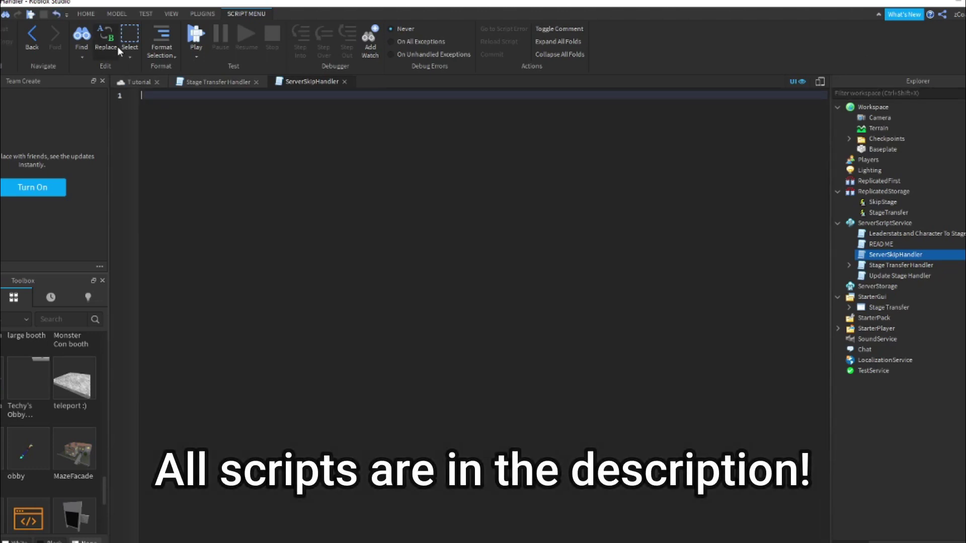
text(game.ReplicatedStorage.SkipStage.OnServerEvent:Connect(function(plr) 	plr.leaderstats.Stage.Value += 1 	plr.Character.Torso.CFrame = workspace.Stages[plr.leaderstats.Stage.Value].CFrame + Vector3.new(0, 5, 0) end))
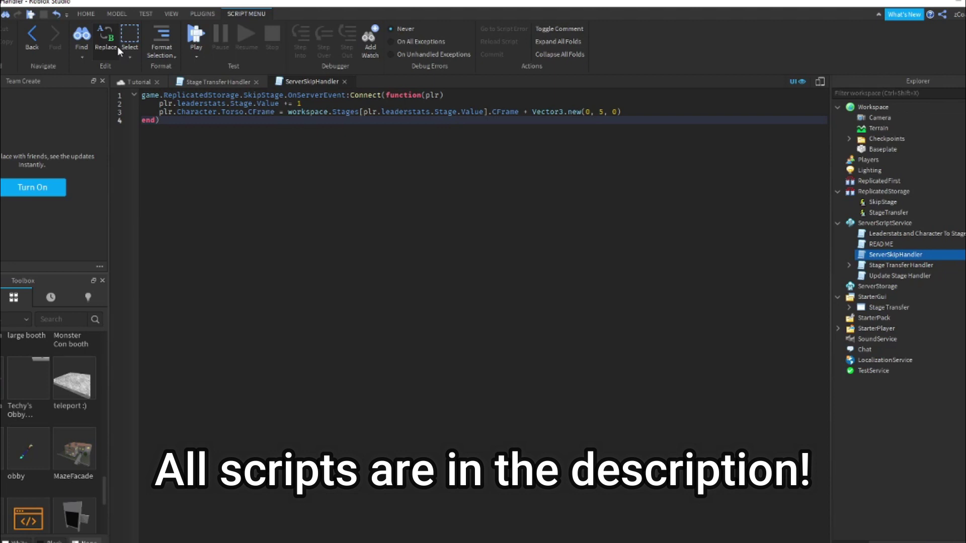
key(Up)
key(Up)
key(ctrl+Right)
key(ctrl+Right)
key(ctrl+Right)
key(ctrl+Right)
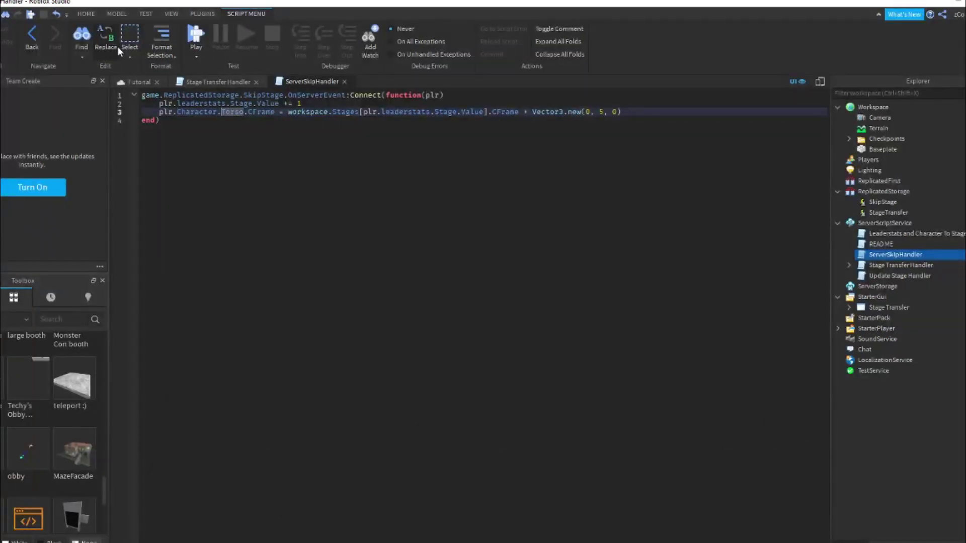
key(ctrl+Right)
key(ctrl+Right)
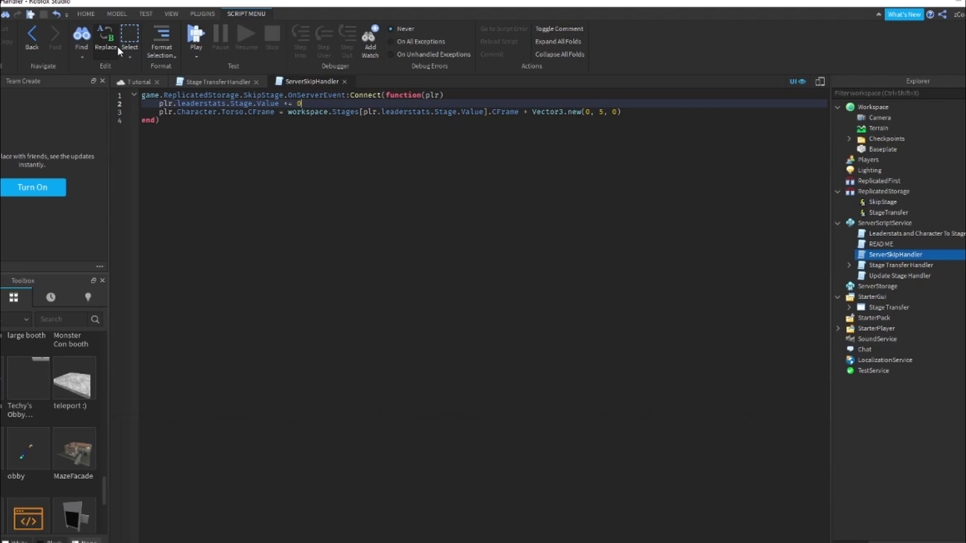
Add a ScreenGui to StarterGui and rename it SkipStageUI
click(140, 82)
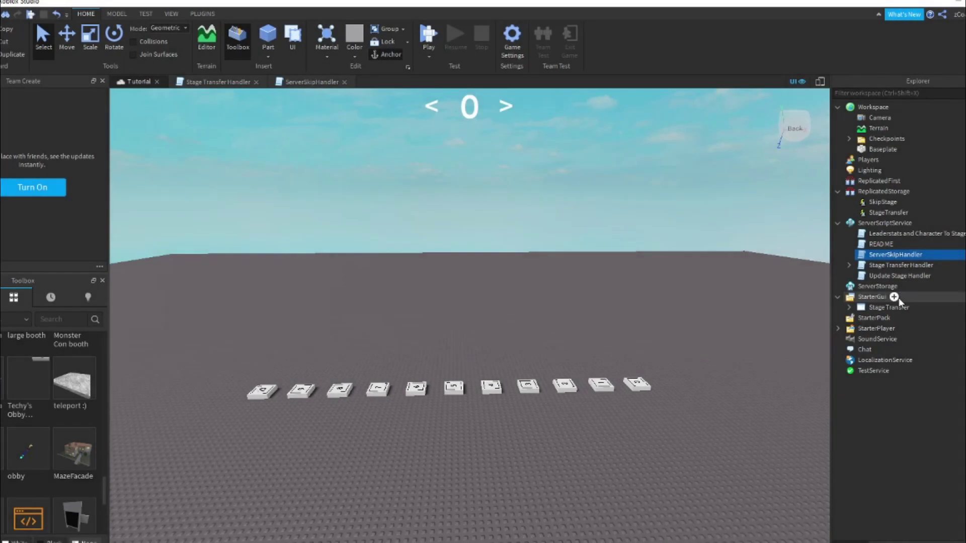
click(893, 297)
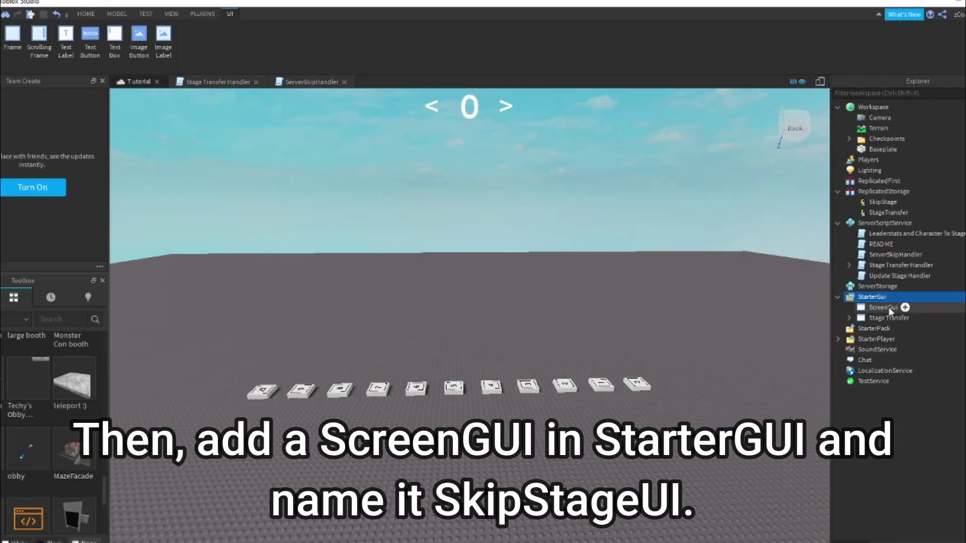
right_click(888, 307)
click(924, 62)
text(Skip)
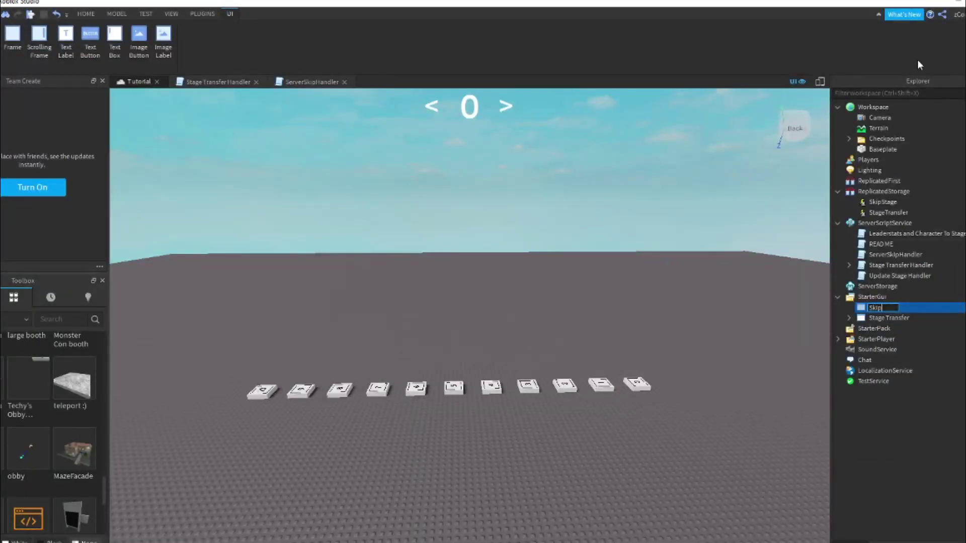
text(StageUI)
key(BackSpace)
text(I)
key(Return)
Add a TextButton to SkipStageUI, placed near the viewport's left edge about 379 px down and sized to about 215 x 62 px
click(914, 308)
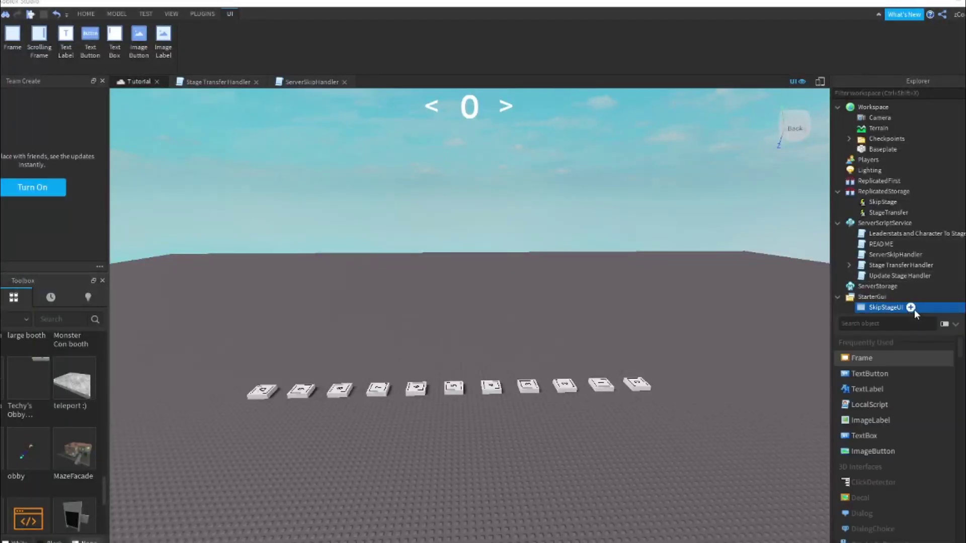
click(880, 373)
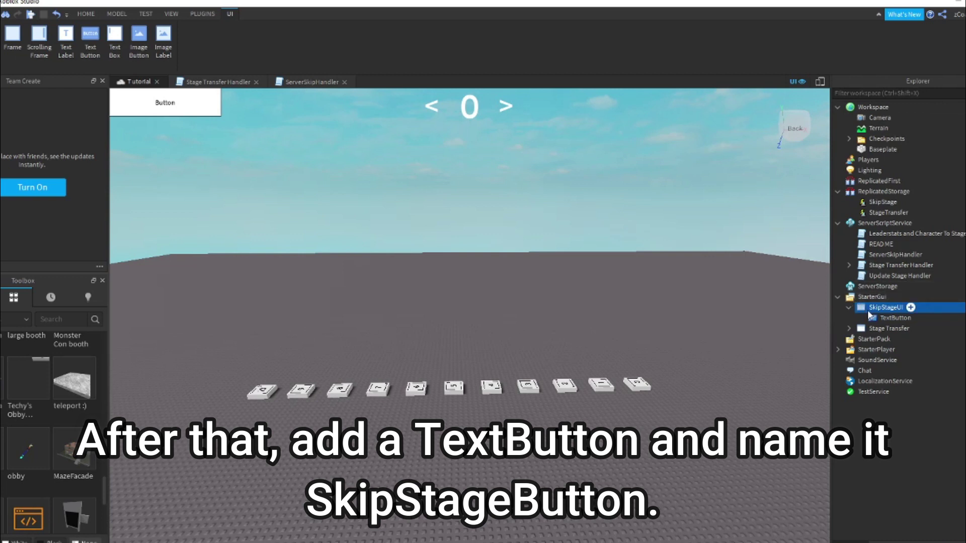
click(895, 317)
drag(161, 114, 173, 324)
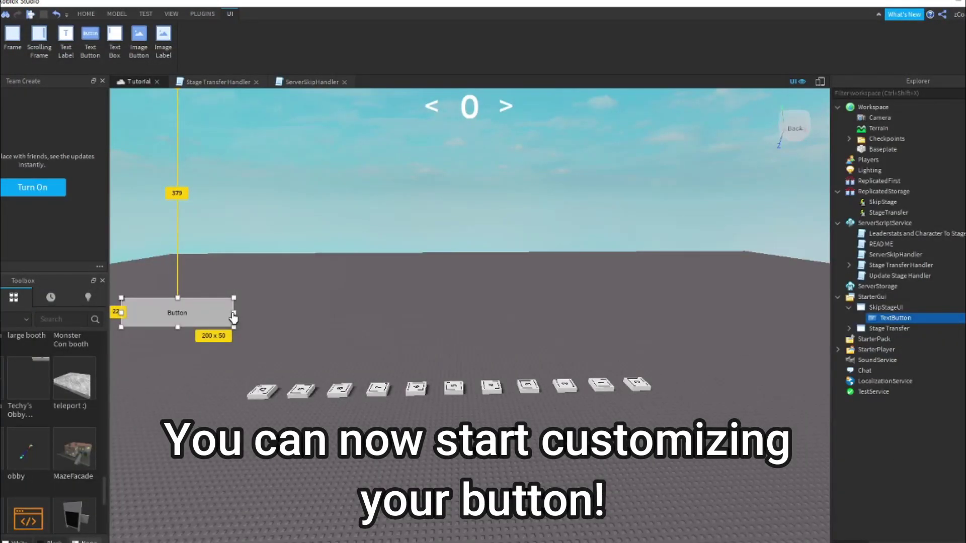
mouse_move(234, 327)
mouse_down()
mouse_move(249, 345)
mouse_move(242, 333)
mouse_up()
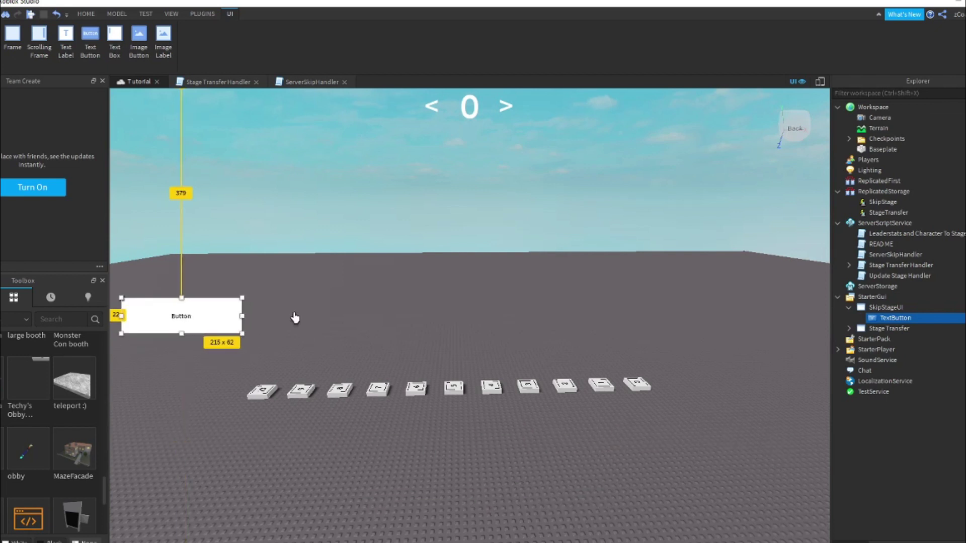
Convert the TextButton to scale units with an aspect ratio constraint, and round its corners by 12 px with Roundify
click(205, 14)
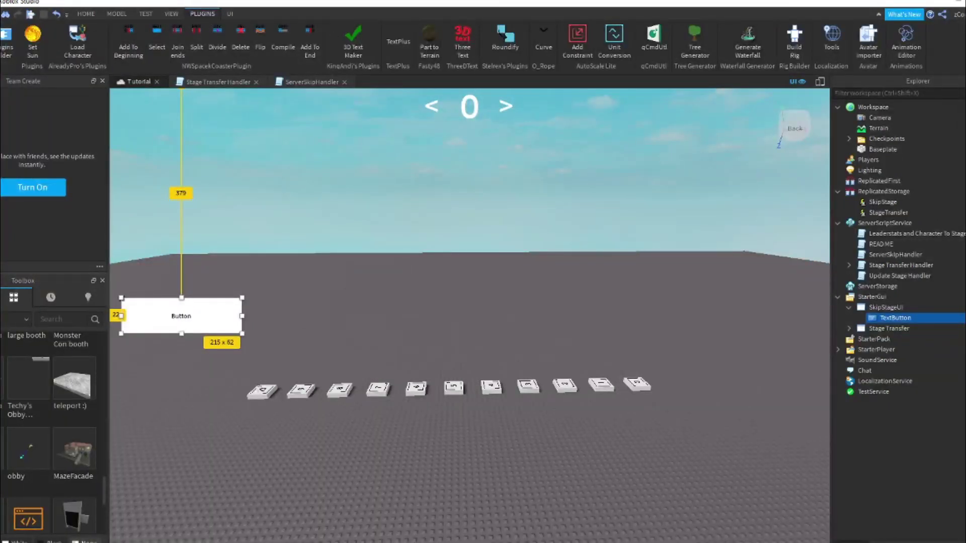
click(56, 14)
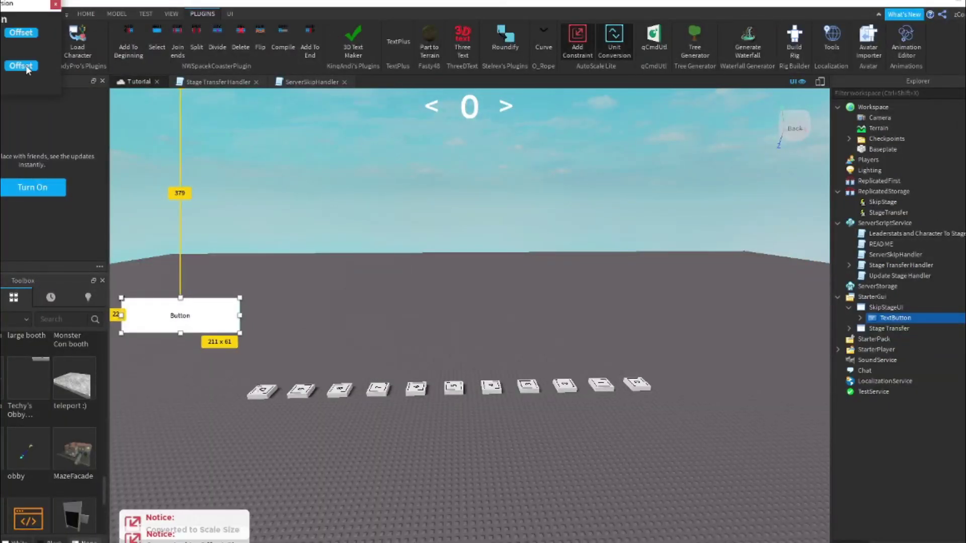
click(505, 38)
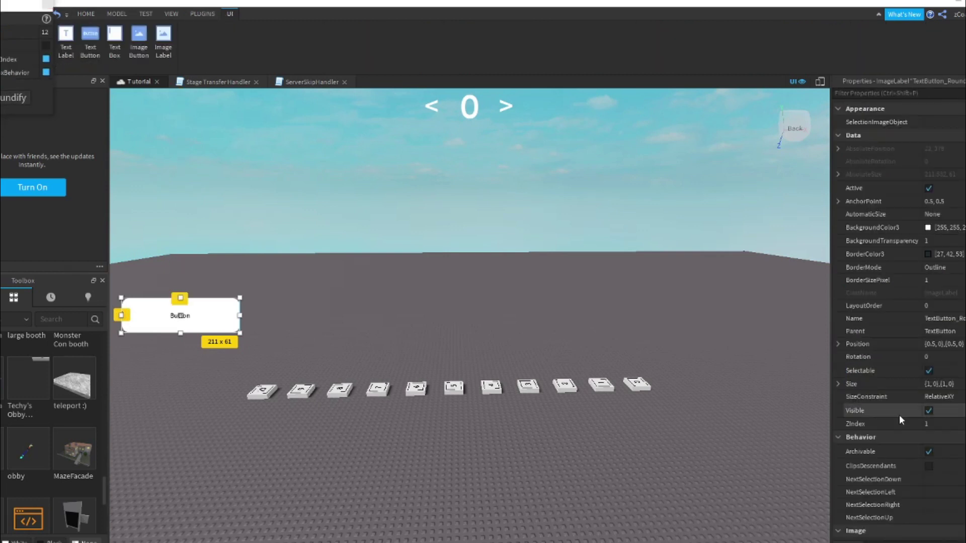
Set the image color of the TextButton's rounded background to bright blue
scroll(901, 302, down, 5)
click(927, 352)
click(553, 383)
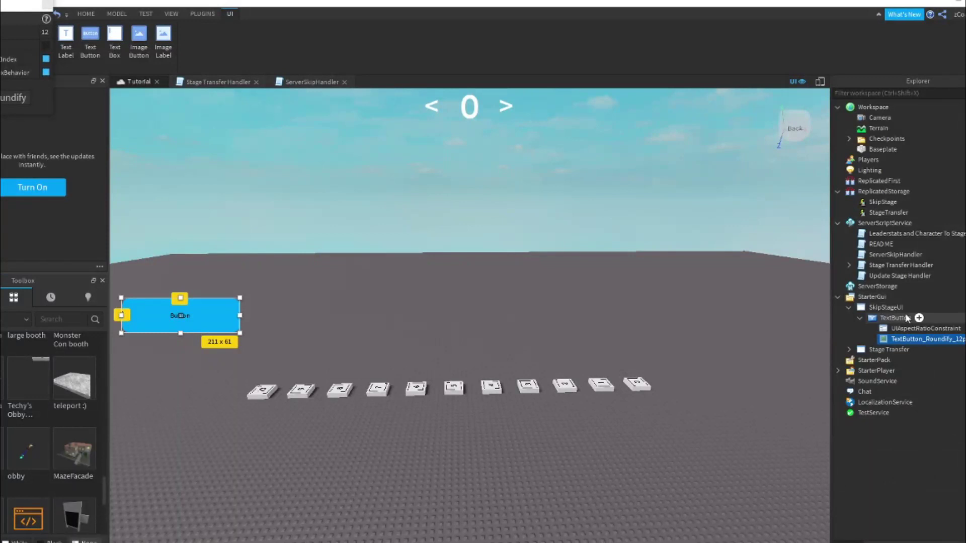
Duplicate the rounded background inside the TextButton and stretch the copy downward to about 71 px tall
key(ctrl+d)
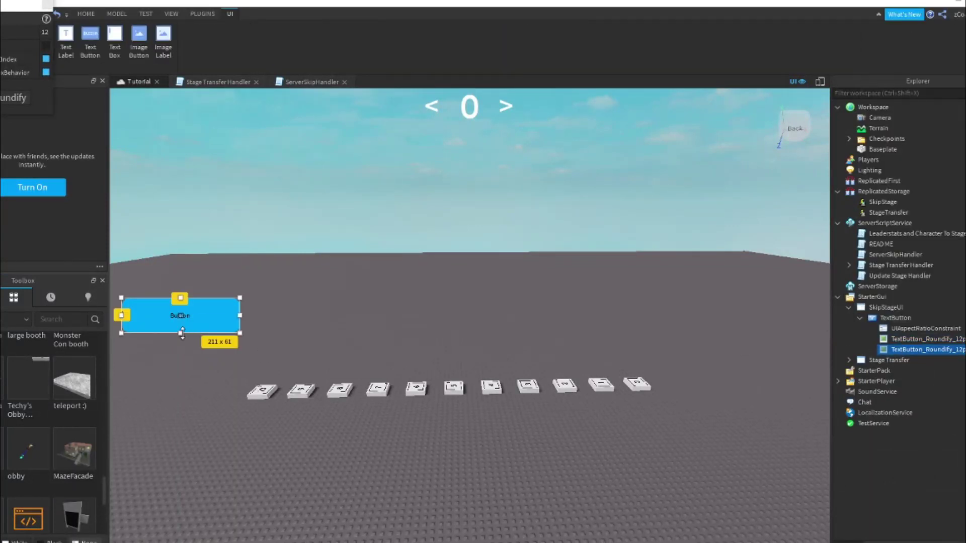
click(198, 314)
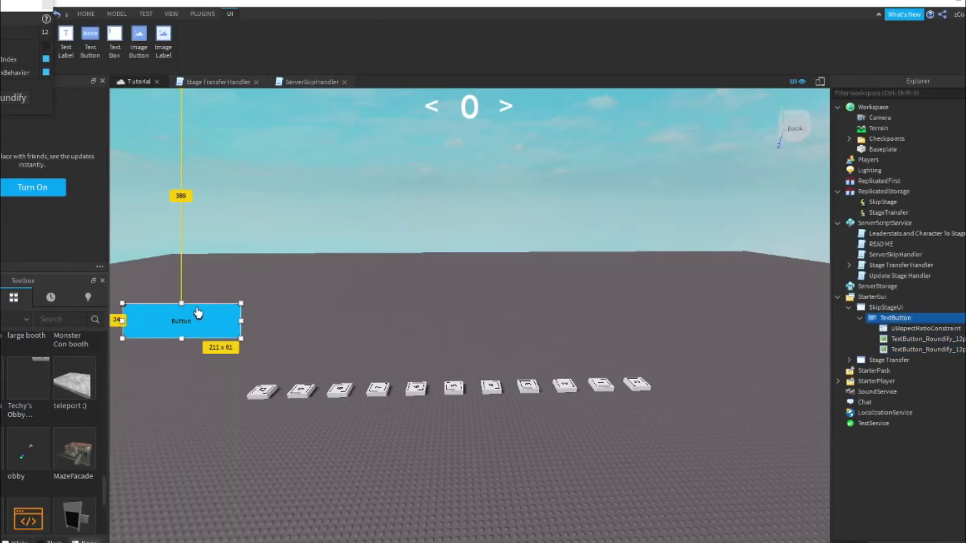
key(ctrl+z)
drag(176, 341, 177, 346)
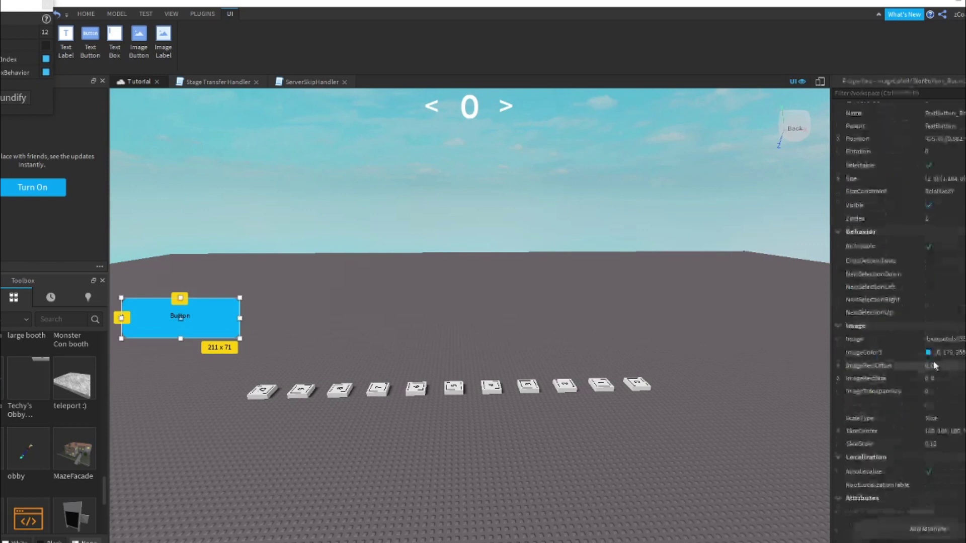
Darken the blue of the stretched background copy and set a ZIndex of 2 to layer the lighter face above it
click(928, 352)
mouse_move(614, 226)
mouse_down()
mouse_move(614, 305)
mouse_move(615, 243)
mouse_up()
click(565, 384)
click(940, 218)
text(2)
key(Return)
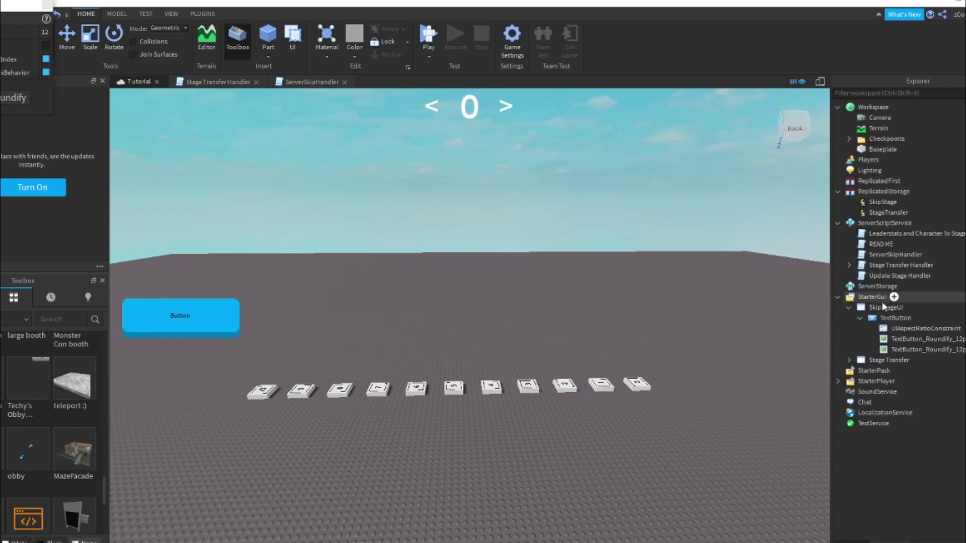
Set the TextButton's text to "Skip Stage" and enable TextScaled
click(895, 318)
click(916, 525)
click(936, 310)
text(sk)
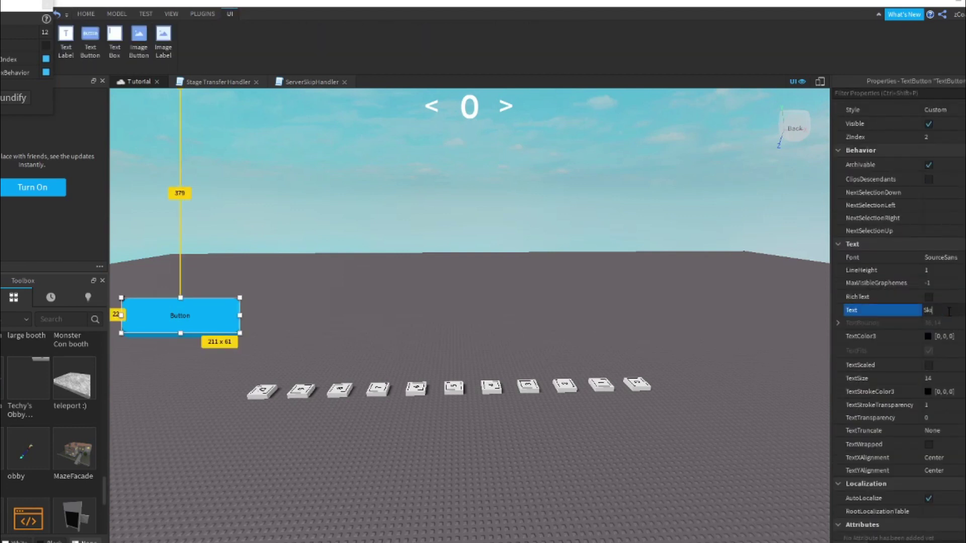
text(ip Stage)
key(Return)
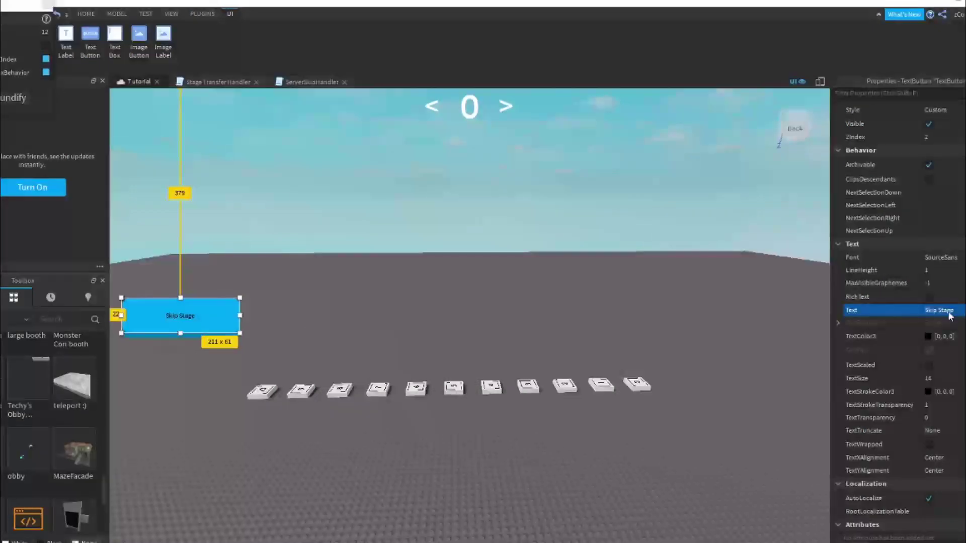
click(928, 365)
scroll(935, 302, down, 1)
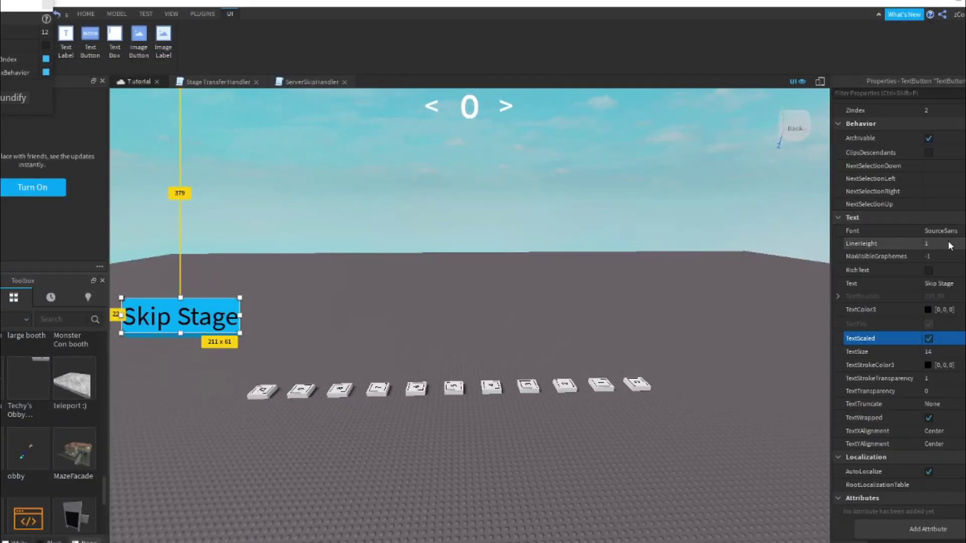
Change the TextButton's font to FredokaOne and its text color to white
click(940, 231)
scroll(948, 252, down, 4)
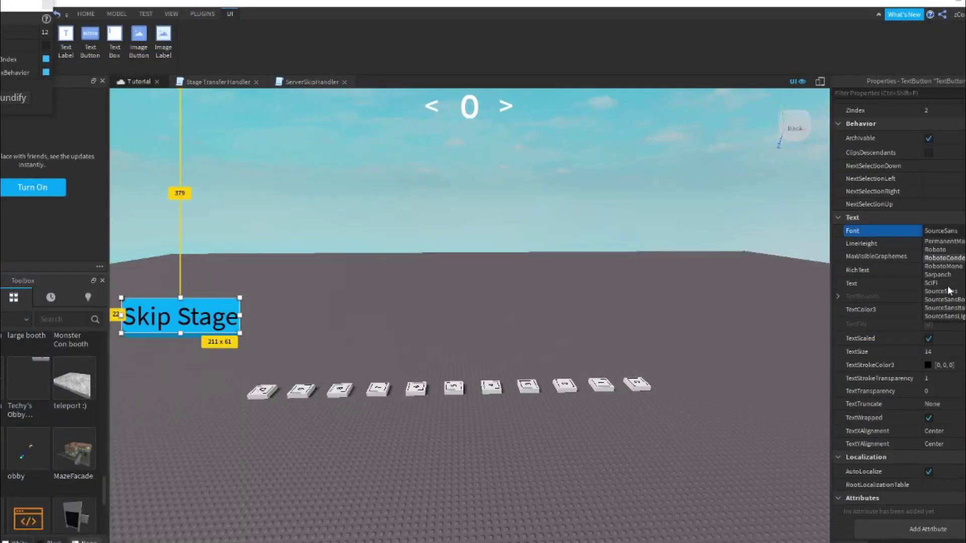
scroll(953, 287, up, 5)
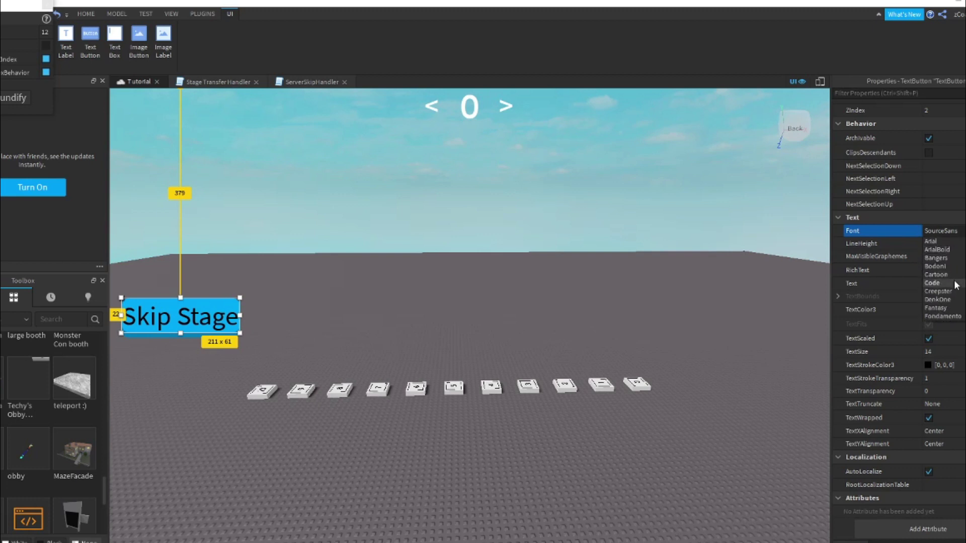
click(940, 299)
click(928, 310)
click(464, 291)
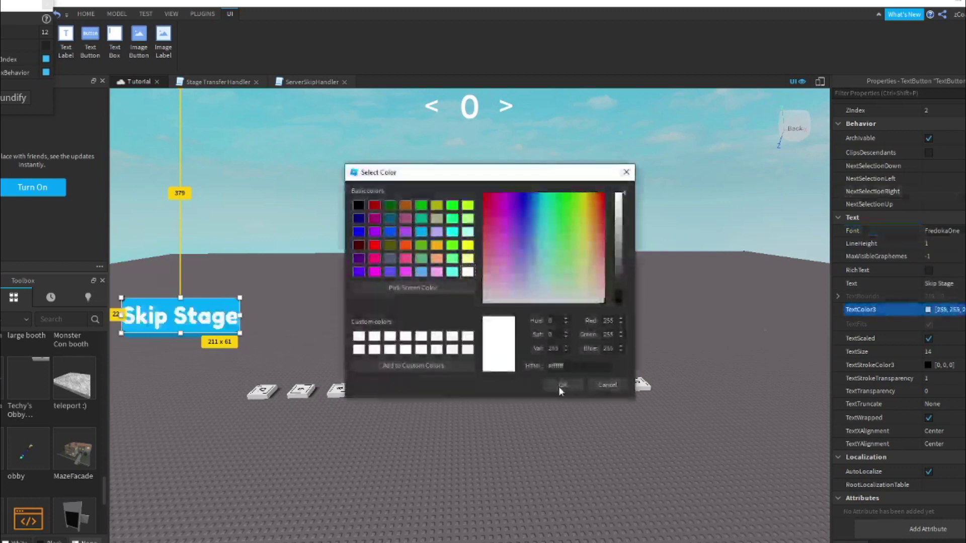
Confirm white as the TextButton's text color
click(563, 386)
click(647, 304)
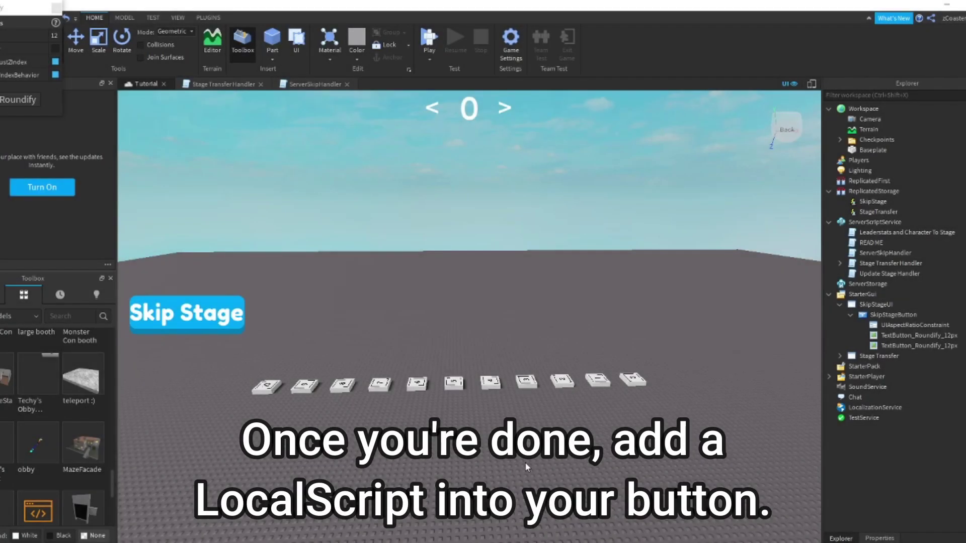
Add a LocalScript to SkipStageButton and replace its default code with the copied skip-stage script
click(905, 314)
click(924, 315)
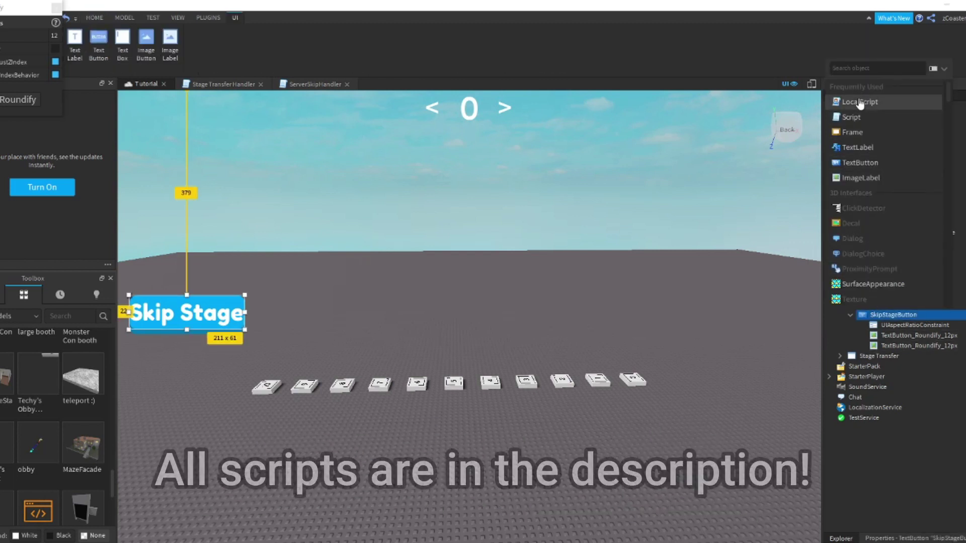
click(860, 101)
key(ctrl+a)
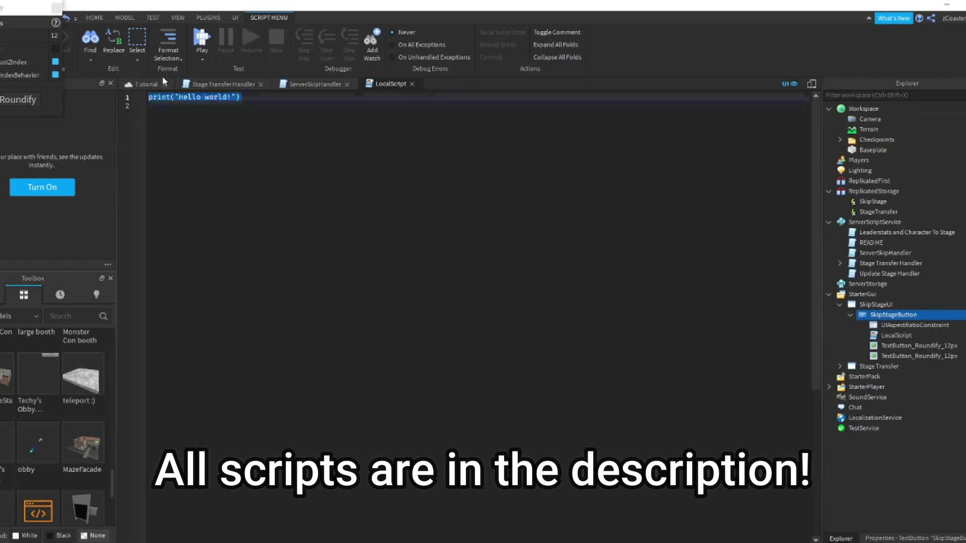
key(BackSpace)
key(ctrl+v)
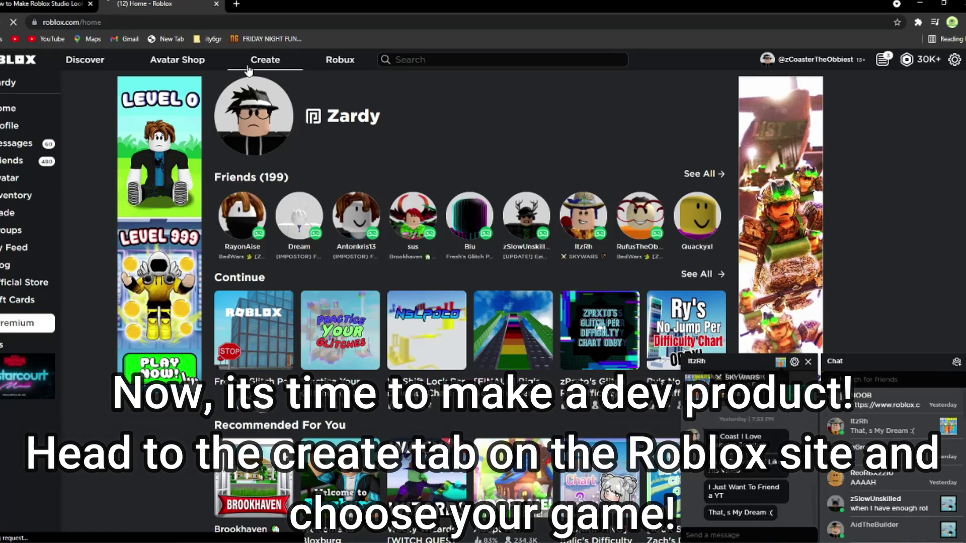
On the Roblox website, open the Developer Products configuration of the "T utorial" experience
click(238, 67)
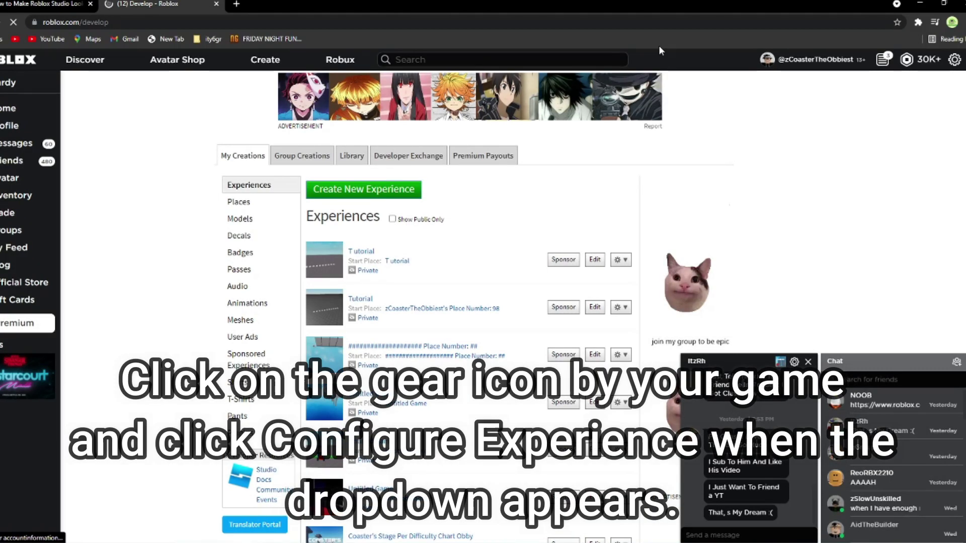
click(625, 268)
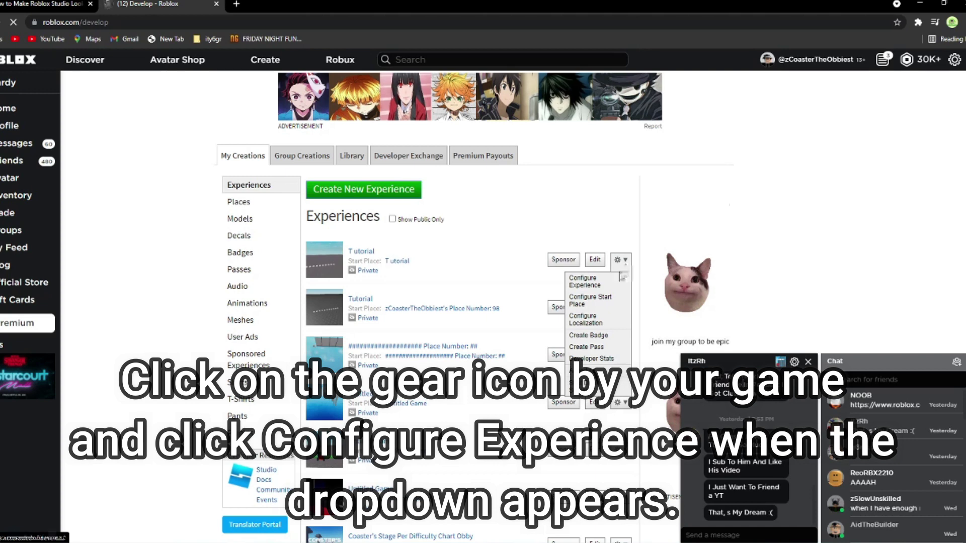
click(618, 283)
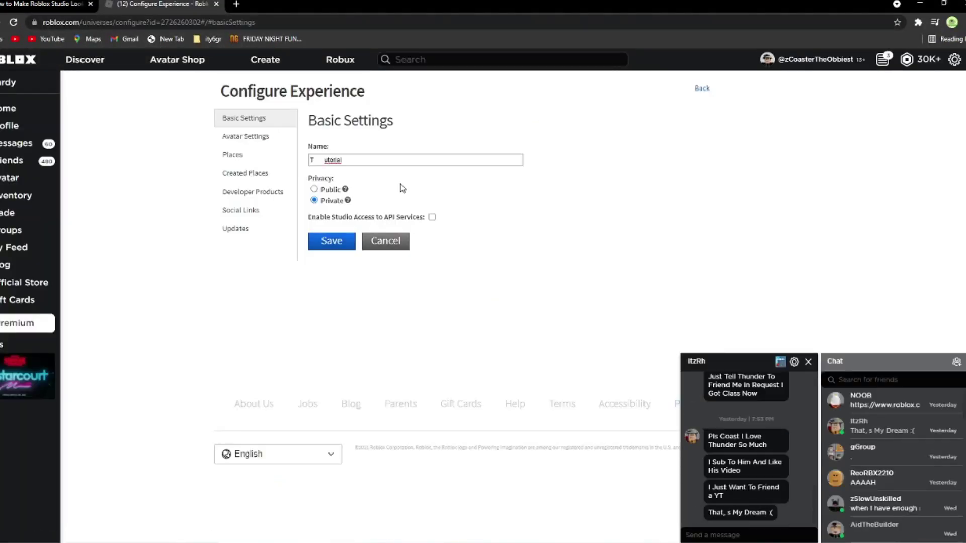
click(279, 191)
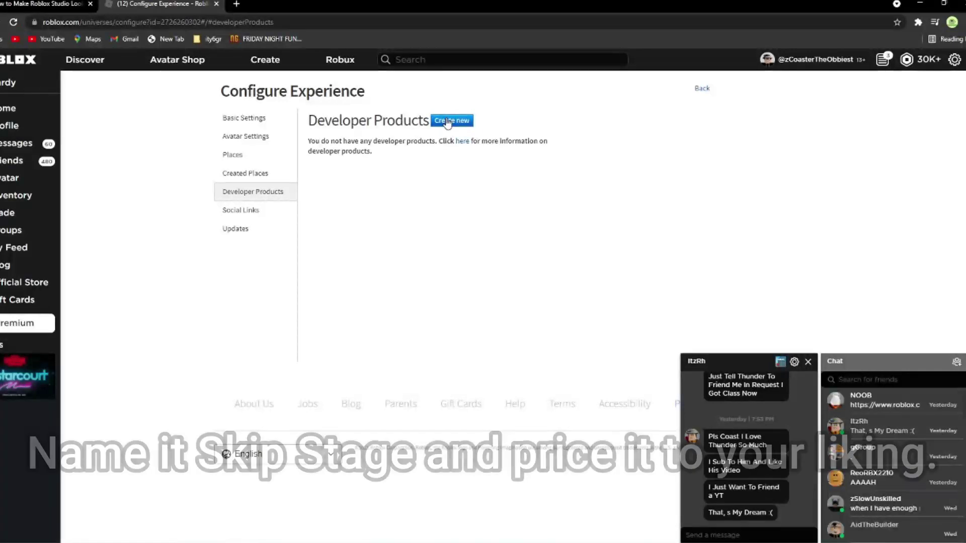
Start a developer product named "Skip Stage" with the description "Name the product whatever you want and charge how much you want."
click(447, 121)
click(368, 152)
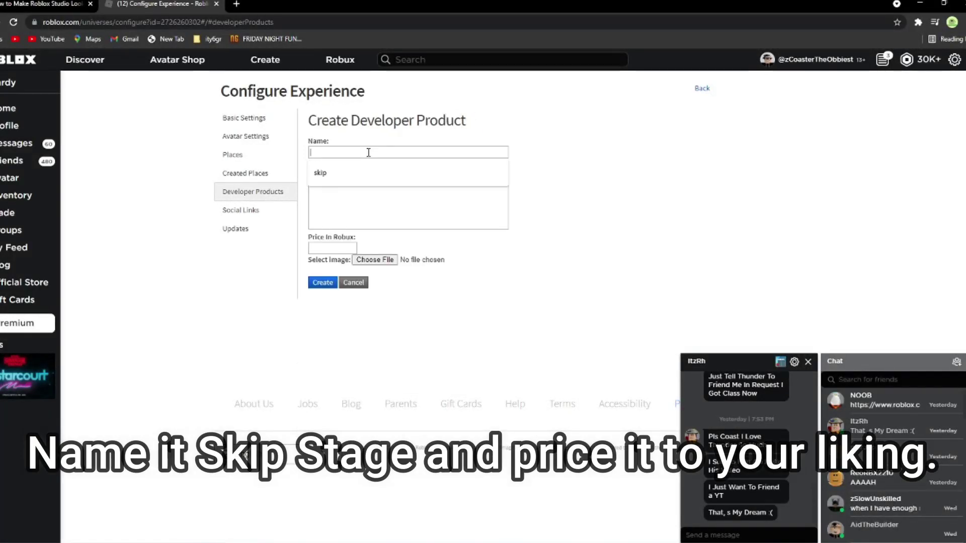
text(Skip Stage)
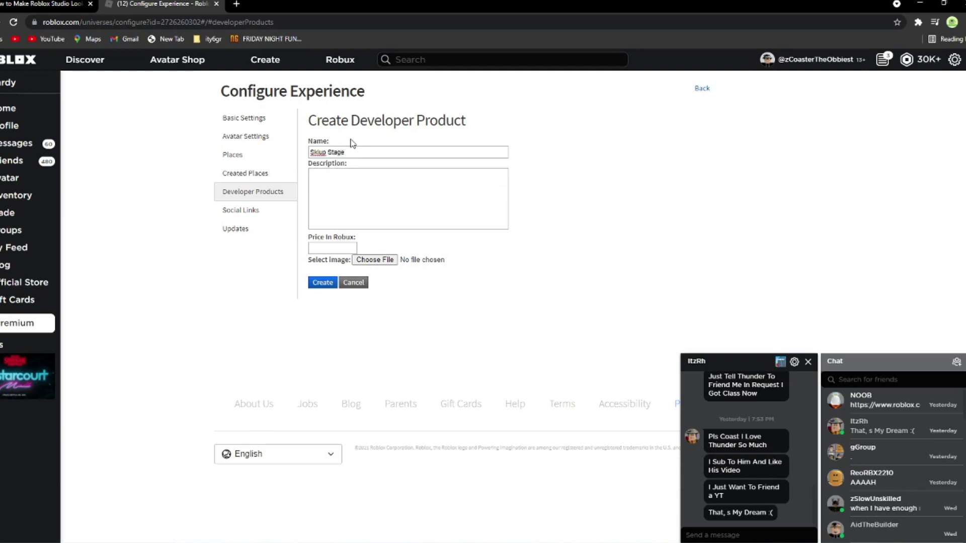
click(431, 219)
text(Name th)
text(e product whatever you w)
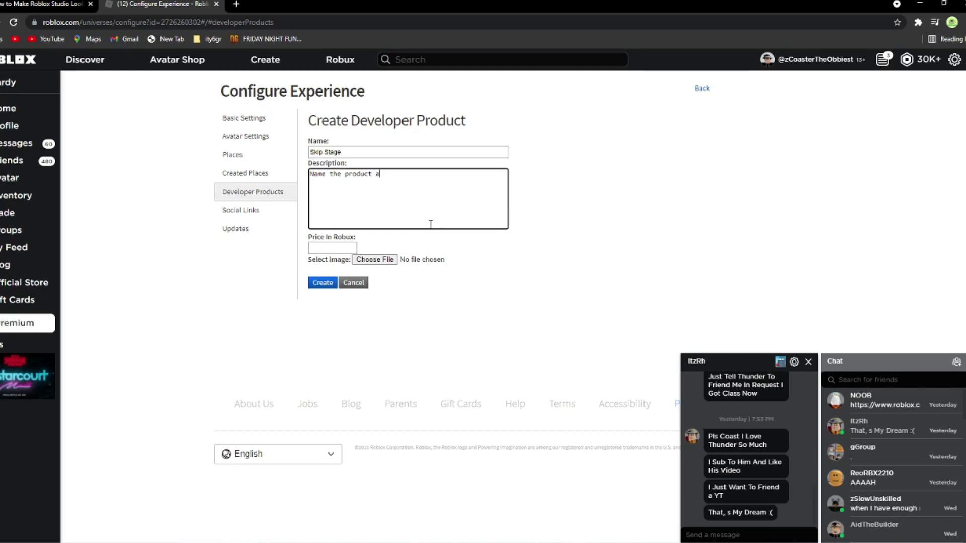
text(ant and charge how)
Price the Skip Stage product at 25 Robux and create it
click(332, 248)
text(25)
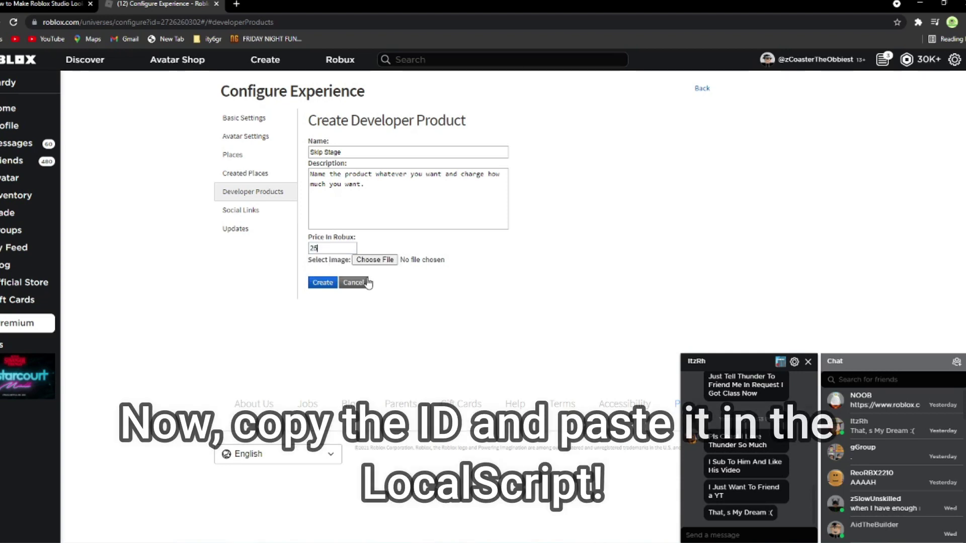
click(322, 282)
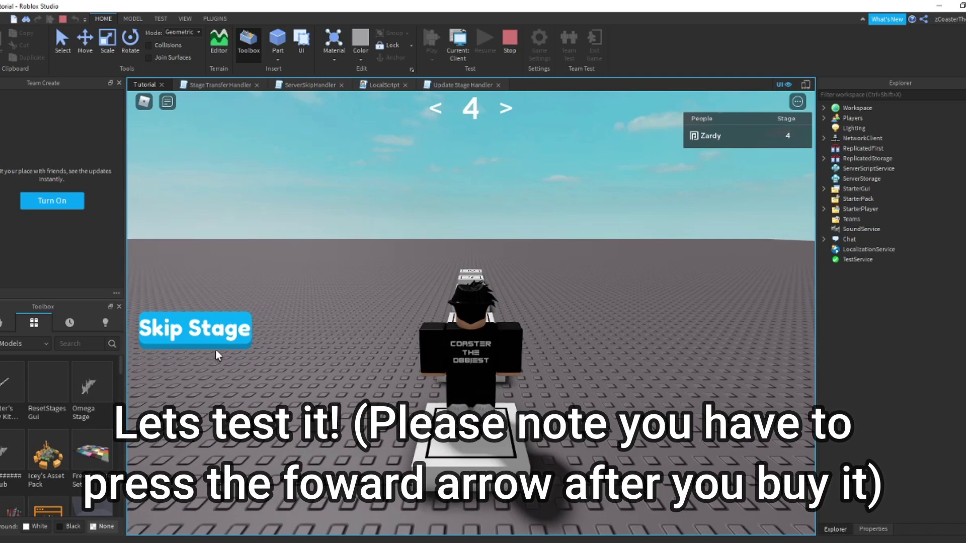
In the Roblox Studio playtest, buy Skip Stage for 25 Robux through the on-screen button and advance one stage
click(218, 332)
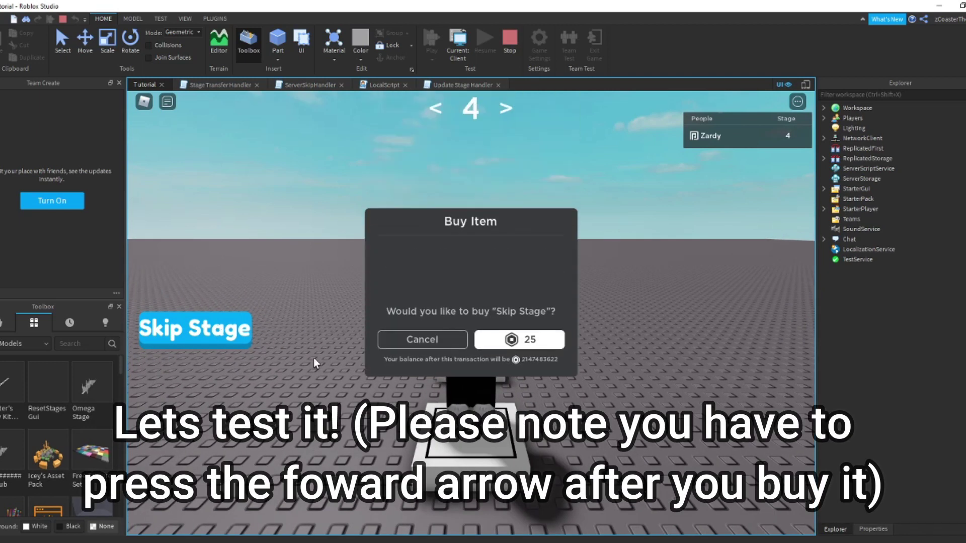
click(545, 360)
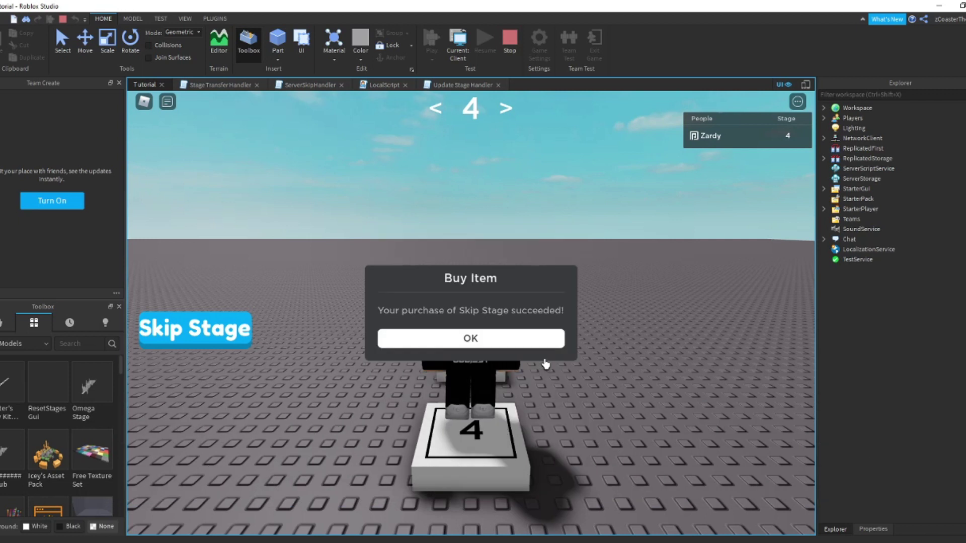
click(541, 352)
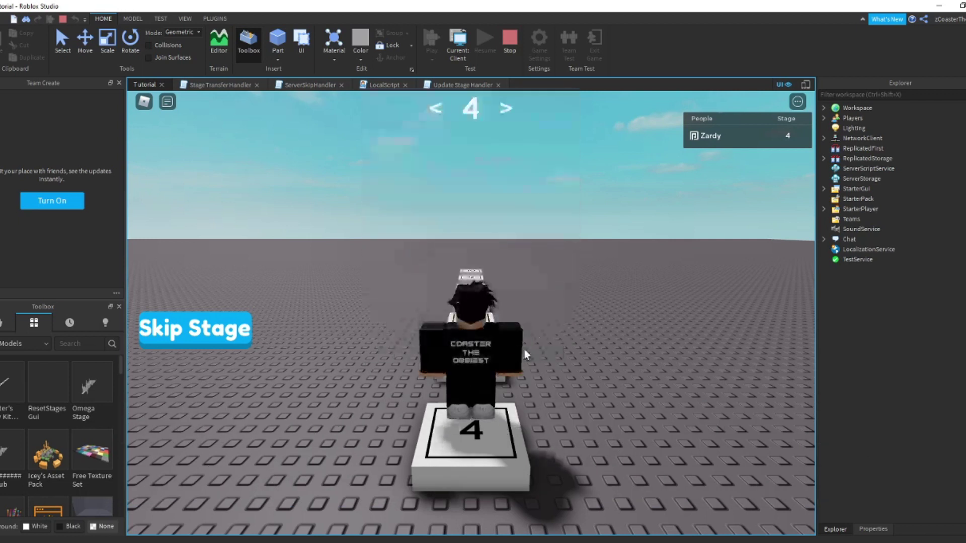
click(499, 106)
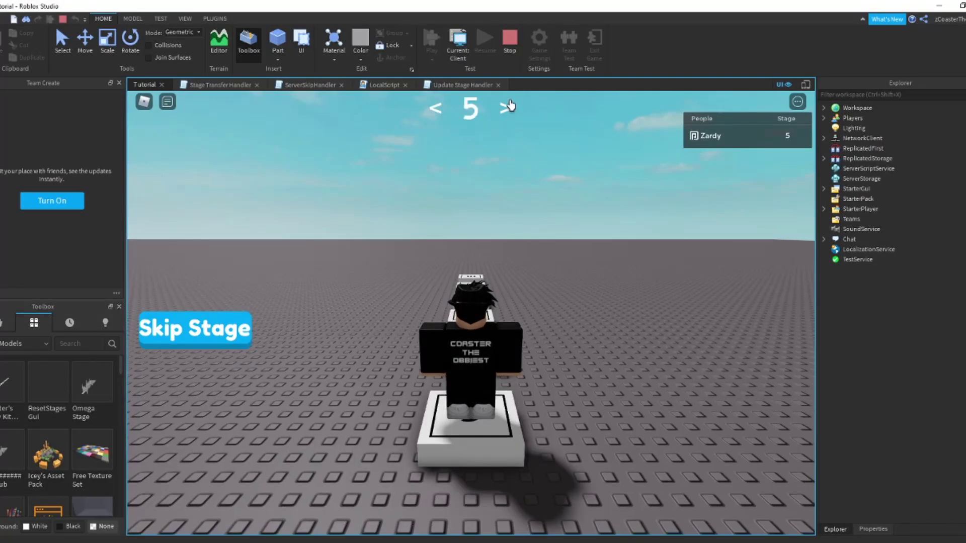